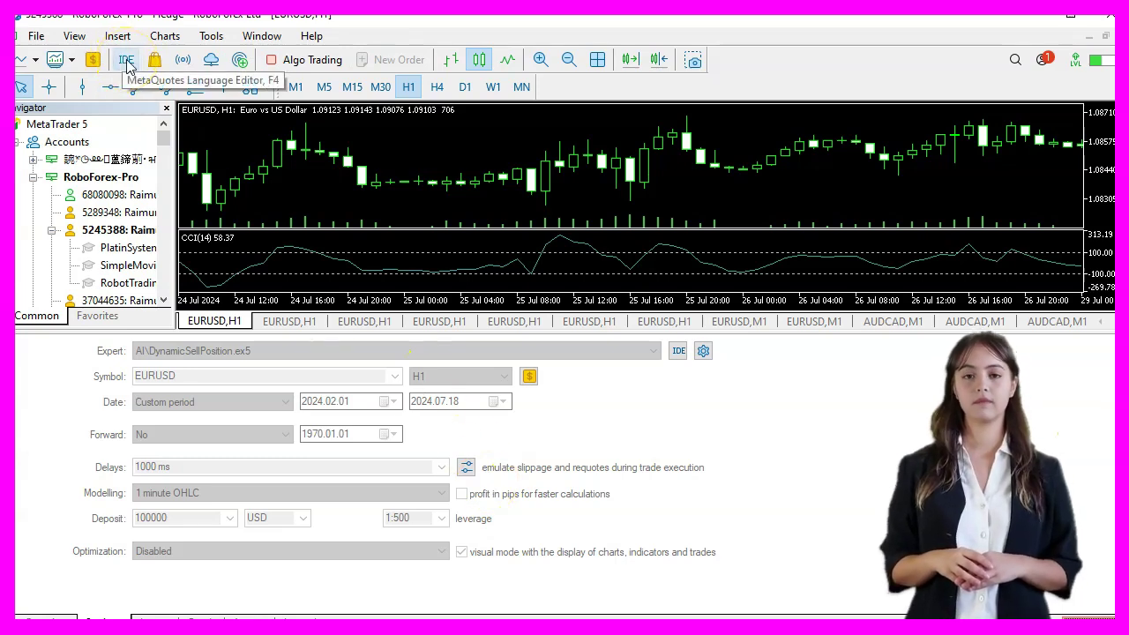
Open DynamicSellPosition.mq5 and highlight its Trade include, CTrade instance, OnTick header and Bid line
{"action": "left_click", "coordinate": [127, 64]}
{"action": "scroll", "coordinate": [410, 234], "scroll_direction": "up", "scroll_amount": 3}
{"action": "scroll", "coordinate": [406, 235], "scroll_direction": "up", "scroll_amount": 3}
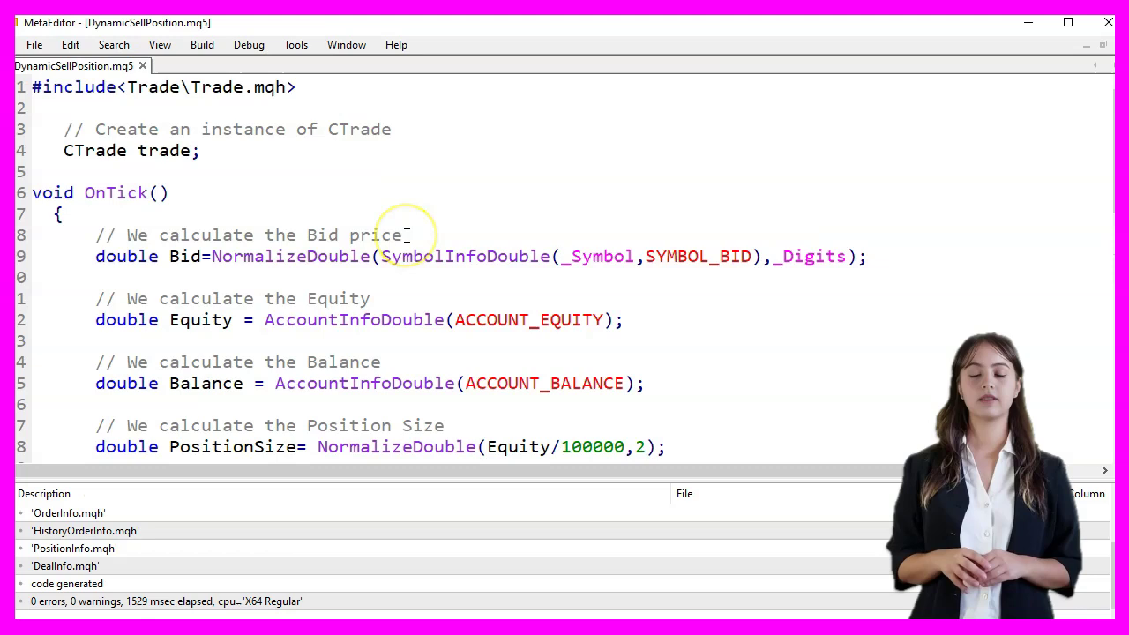
{"action": "left_click_drag", "start_coordinate": [322, 90], "coordinate": [205, 78]}
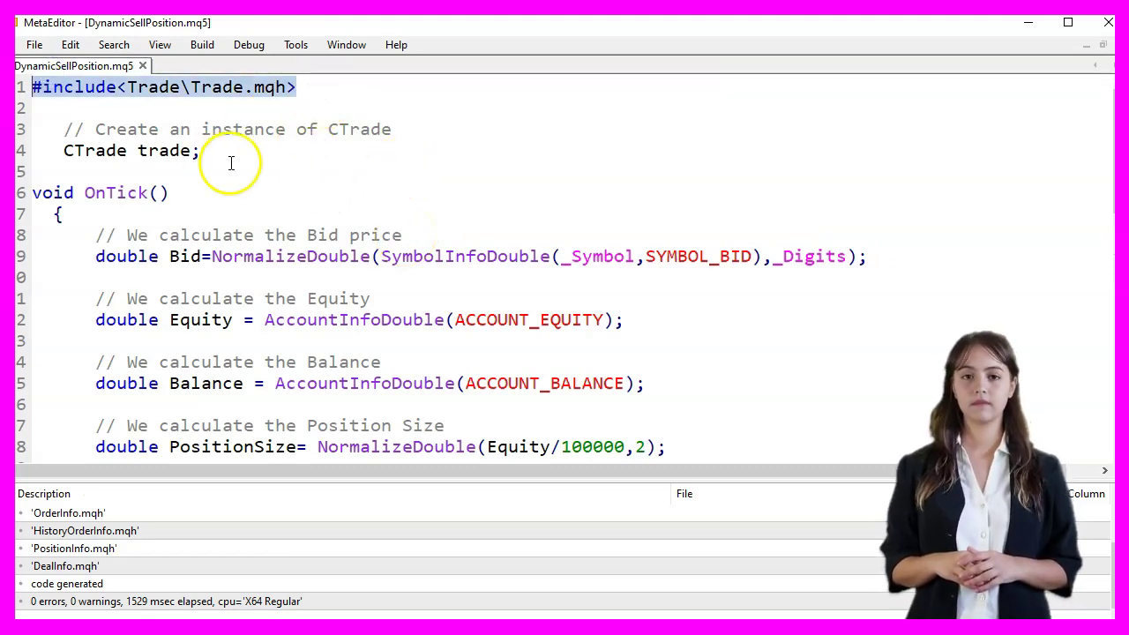
{"action": "left_click_drag", "start_coordinate": [224, 152], "coordinate": [30, 138]}
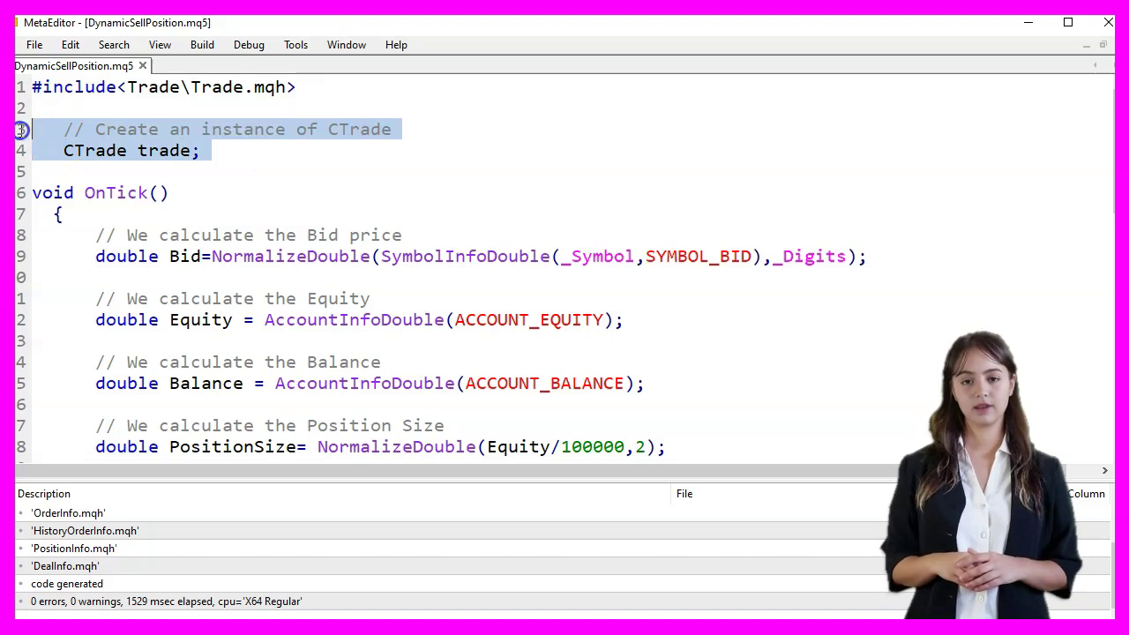
{"action": "left_click", "coordinate": [188, 197]}
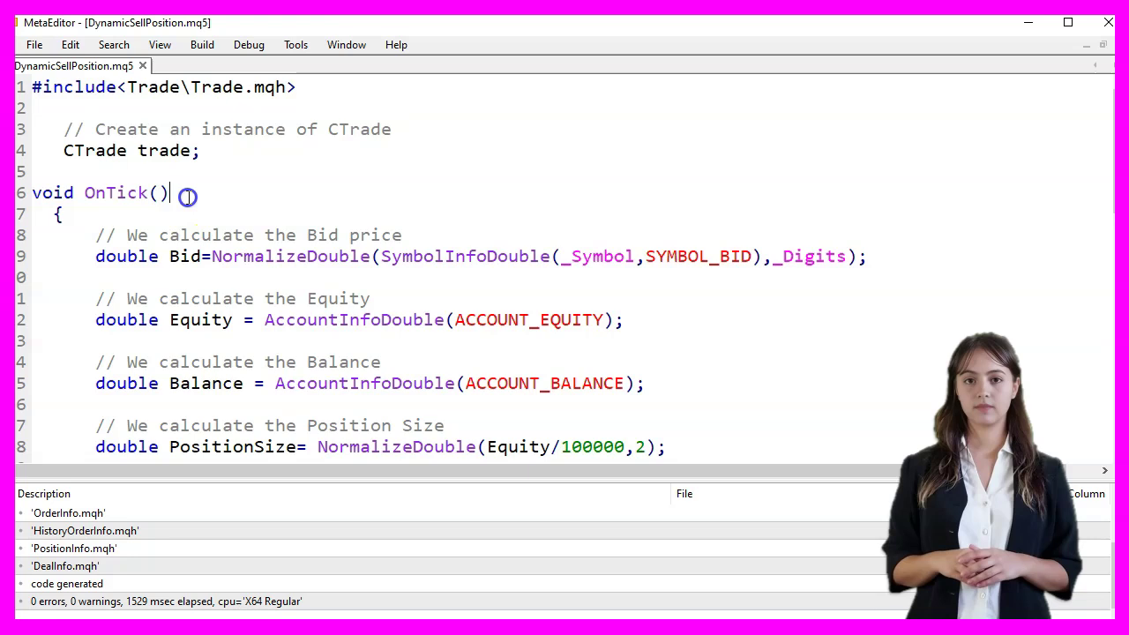
{"action": "left_click_drag", "start_coordinate": [73, 207], "coordinate": [22, 196]}
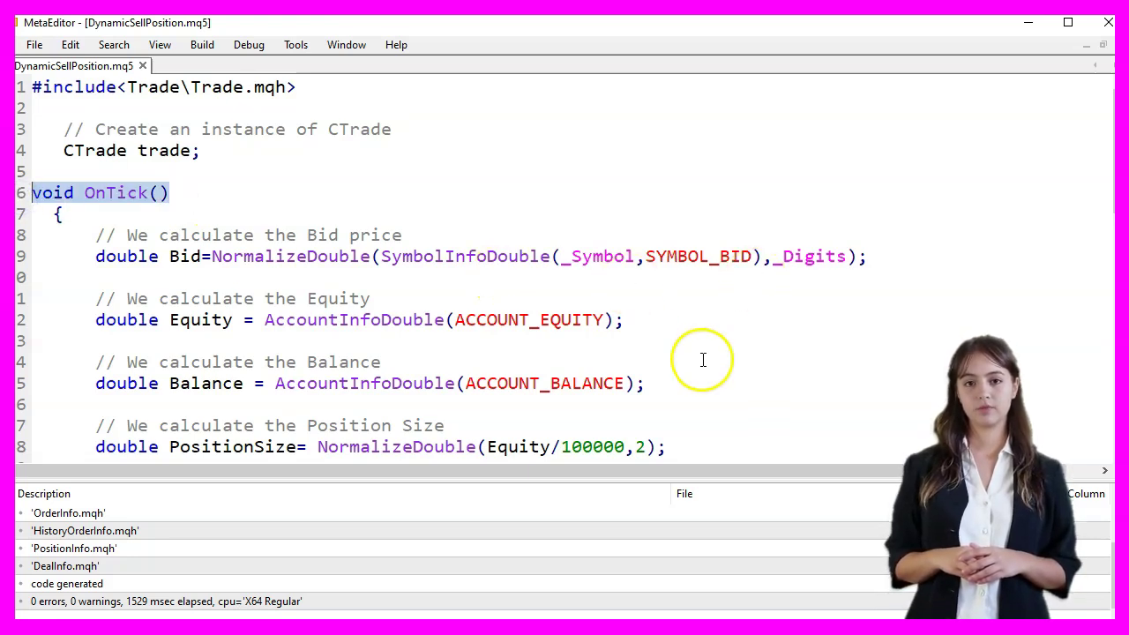
{"action": "left_click_drag", "start_coordinate": [881, 256], "coordinate": [26, 234]}
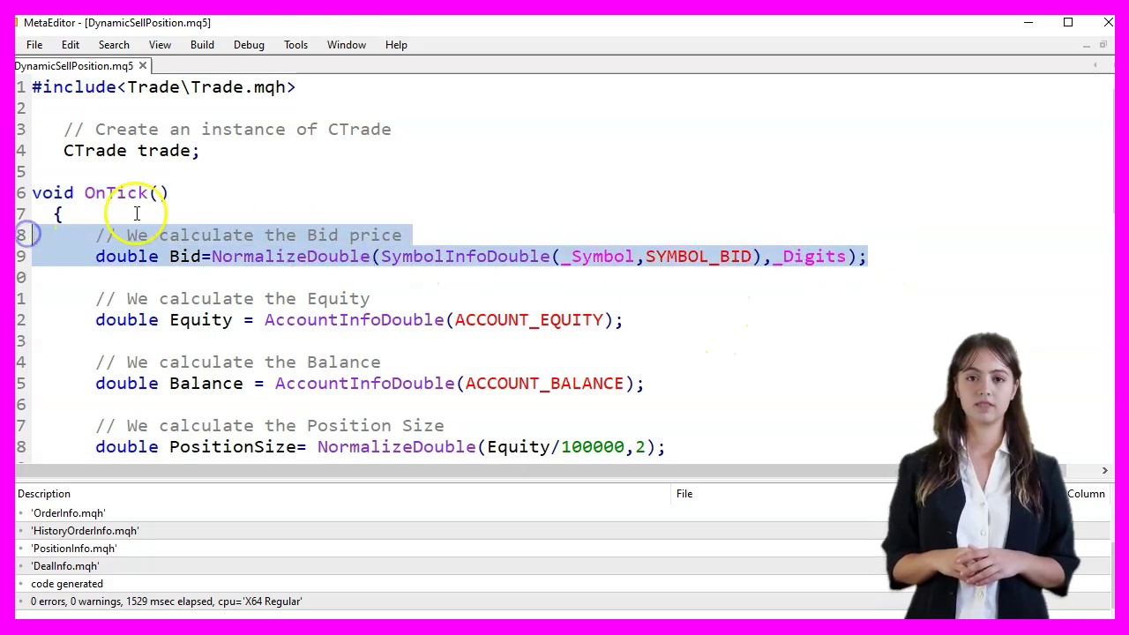
Pick out SymbolInfoDouble, _Symbol, SYMBOL_BID, NormalizeDouble and _Digits in the Bid calculation
{"action": "double_click", "coordinate": [463, 256]}
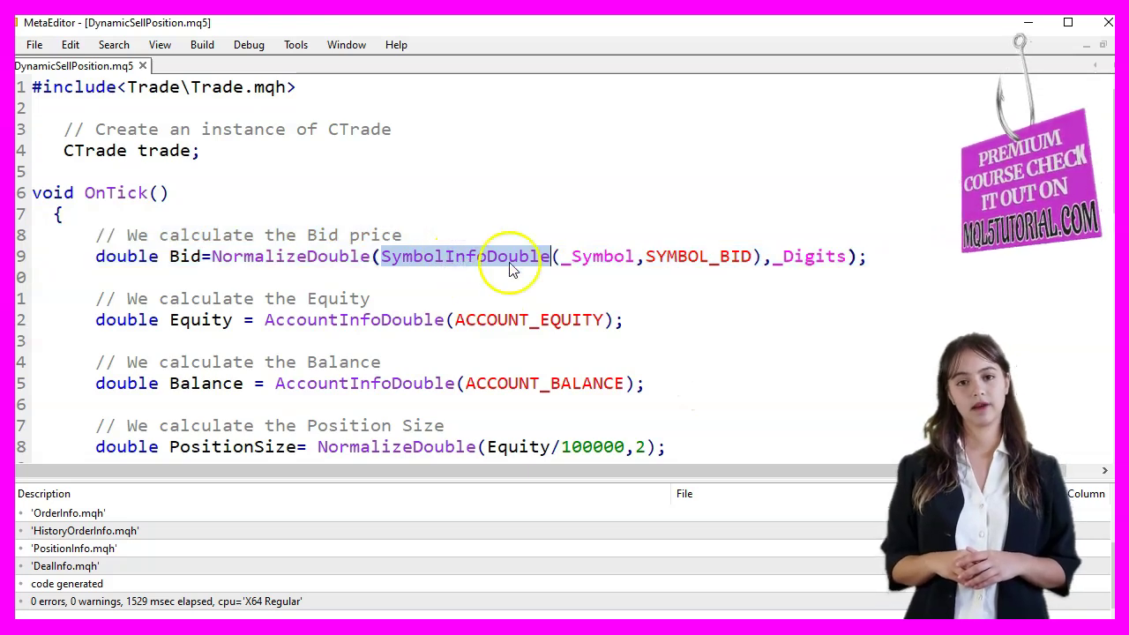
{"action": "double_click", "coordinate": [582, 255]}
{"action": "left_click", "coordinate": [666, 256]}
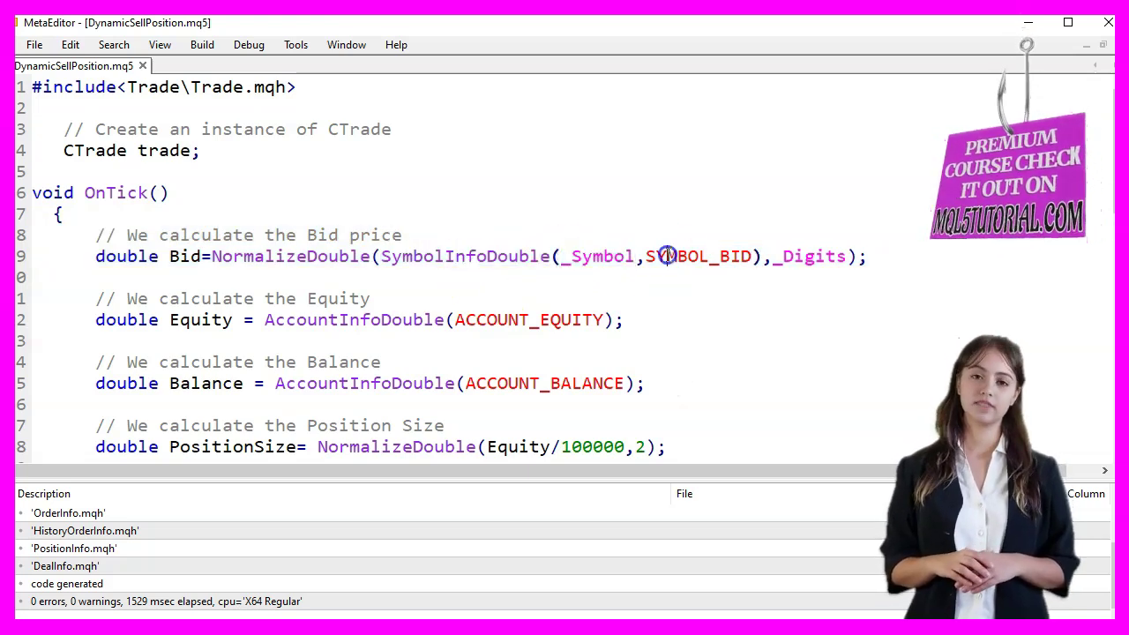
{"action": "double_click", "coordinate": [665, 255]}
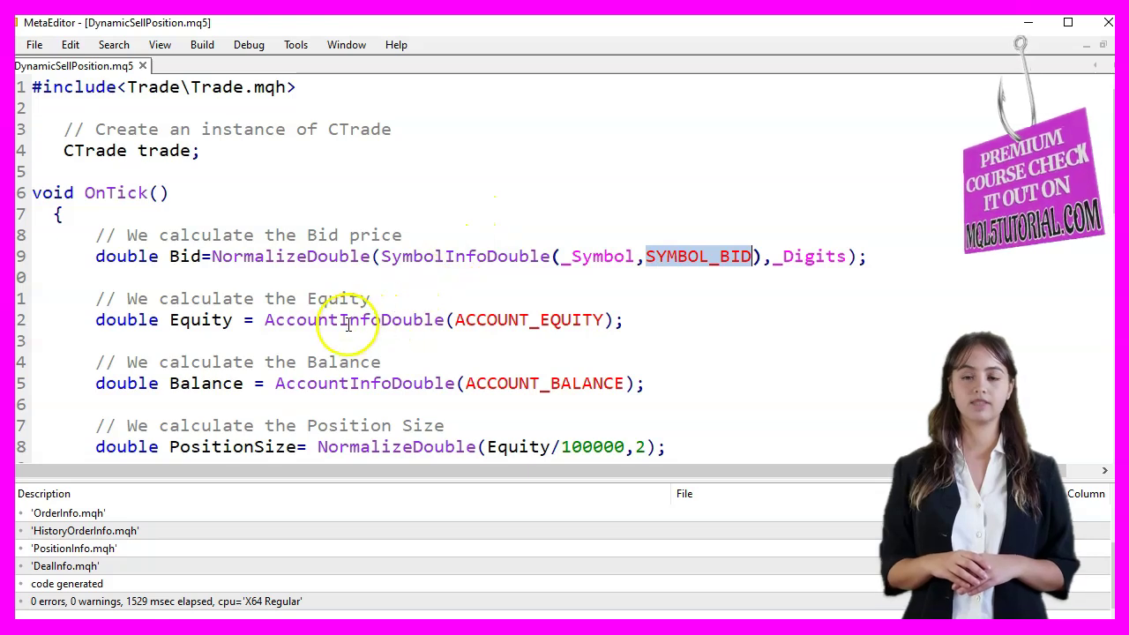
{"action": "double_click", "coordinate": [291, 256]}
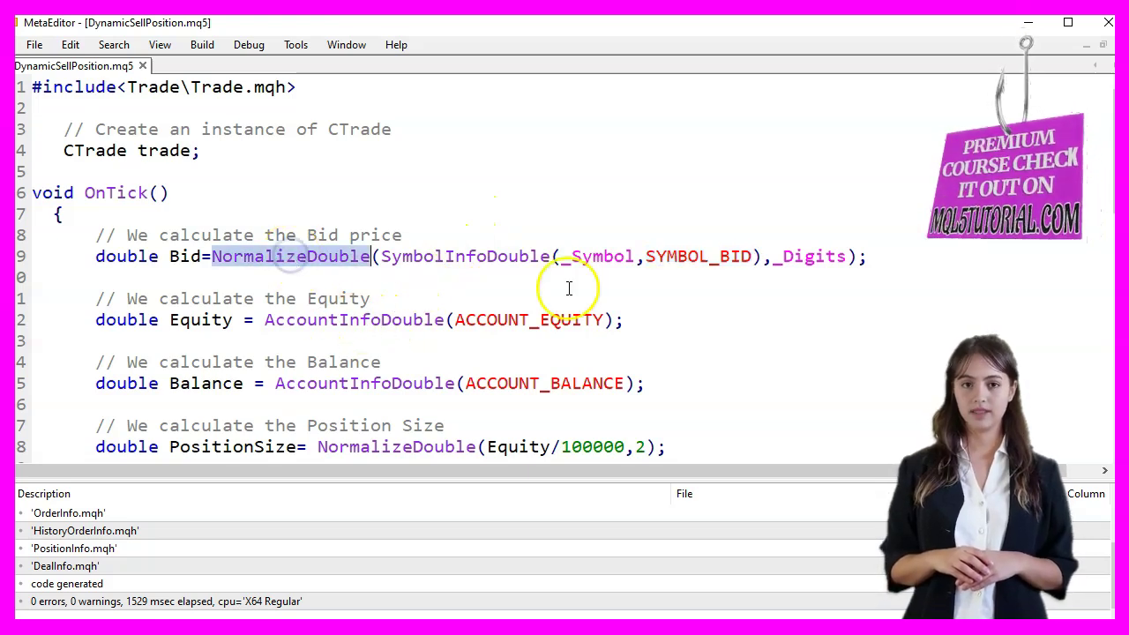
{"action": "double_click", "coordinate": [813, 256]}
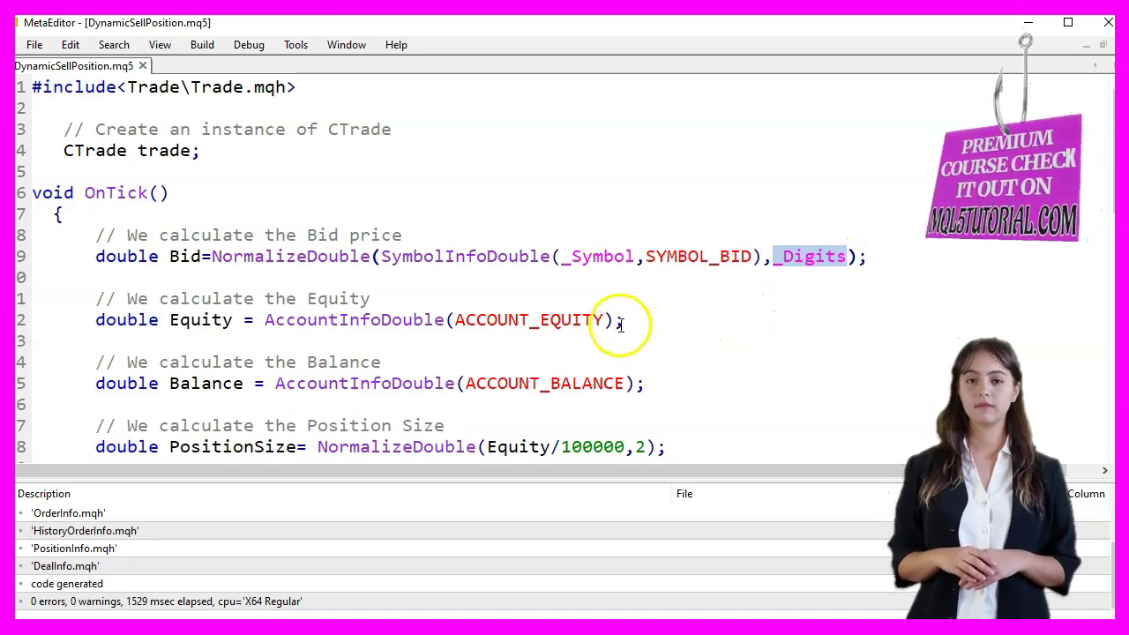
{"action": "left_click_drag", "start_coordinate": [622, 323], "coordinate": [19, 299]}
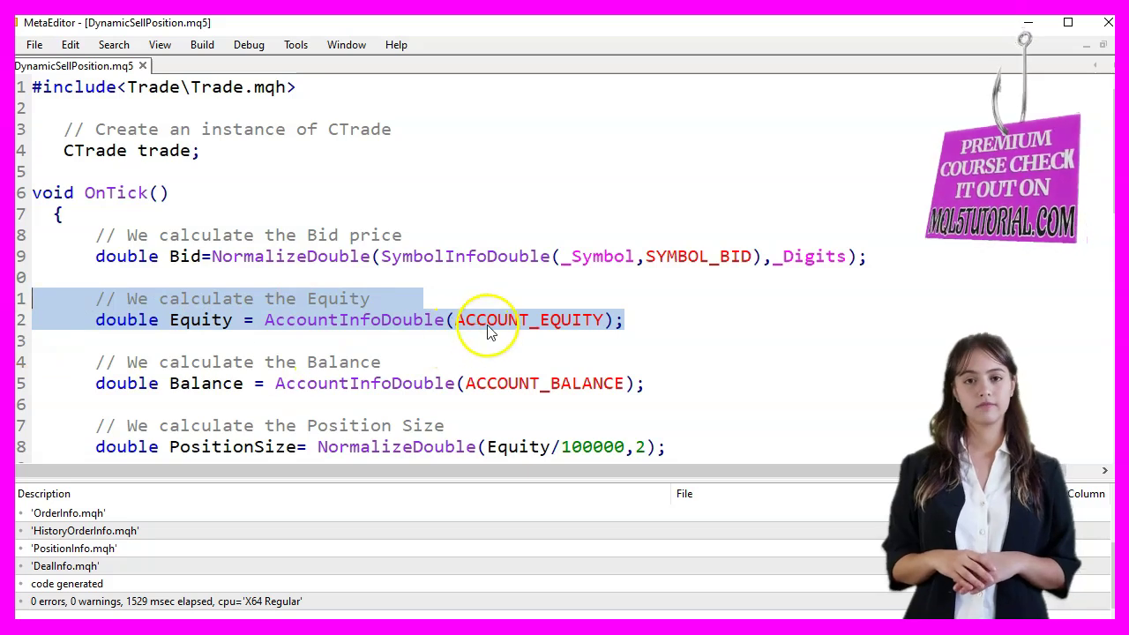
{"action": "double_click", "coordinate": [430, 320]}
{"action": "double_click", "coordinate": [516, 319]}
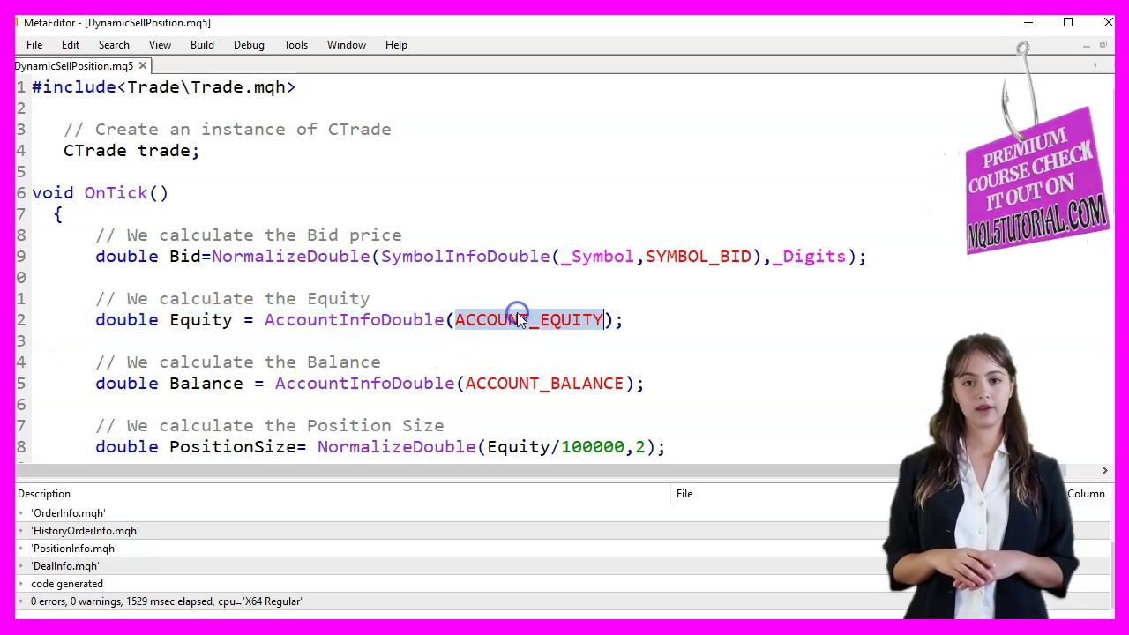
{"action": "left_click_drag", "start_coordinate": [655, 381], "coordinate": [100, 386]}
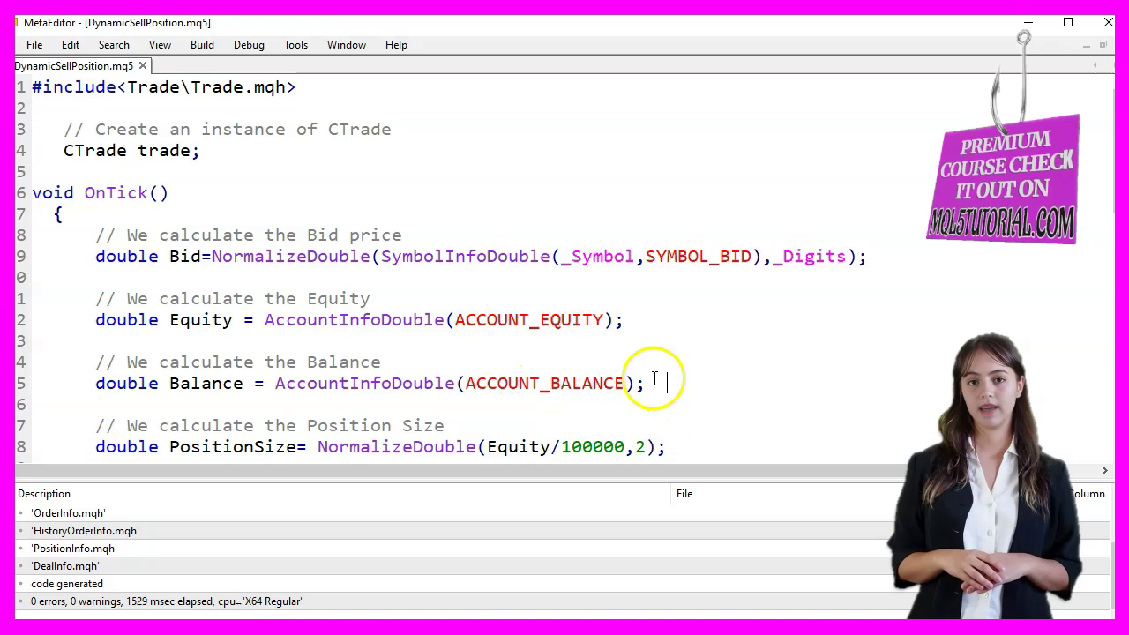
{"action": "key", "text": "shift+Up"}
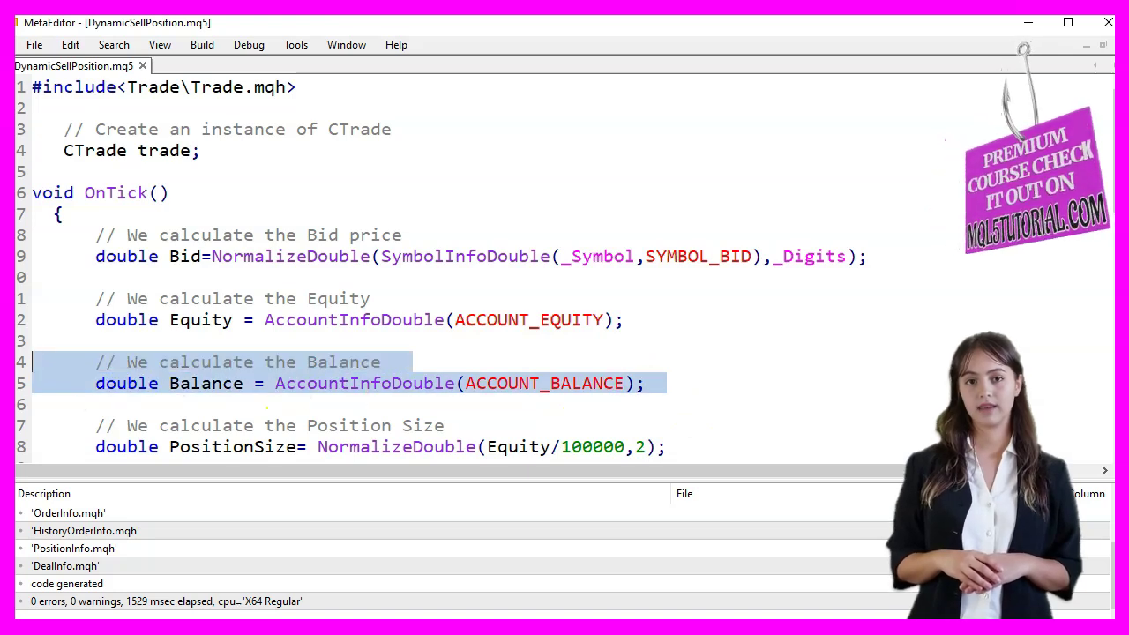
{"action": "double_click", "coordinate": [403, 383]}
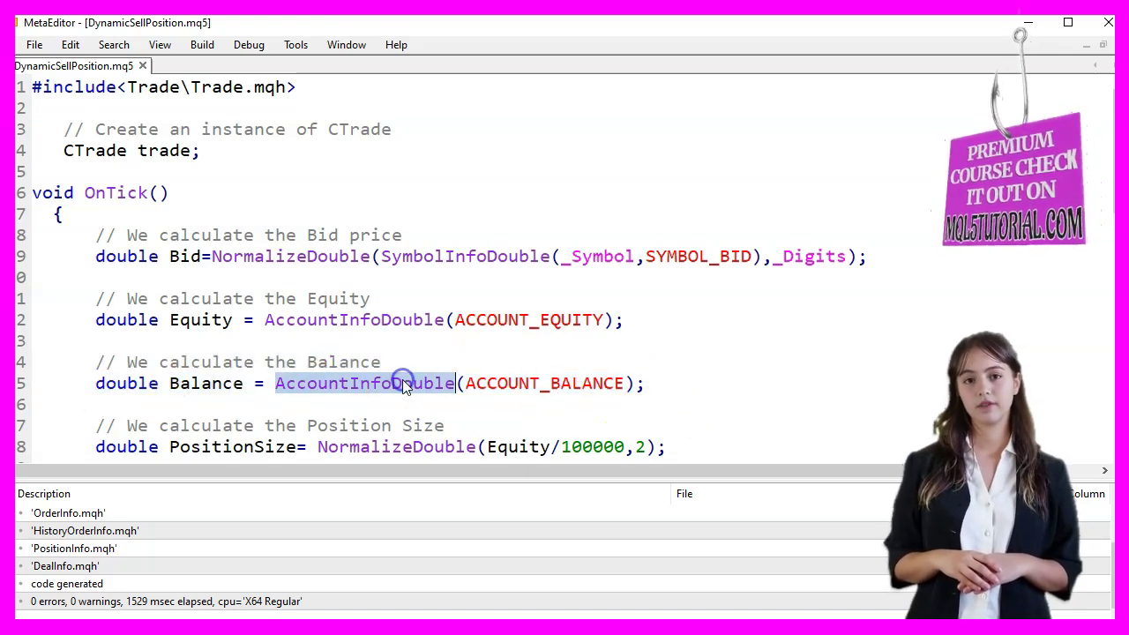
{"action": "double_click", "coordinate": [550, 384]}
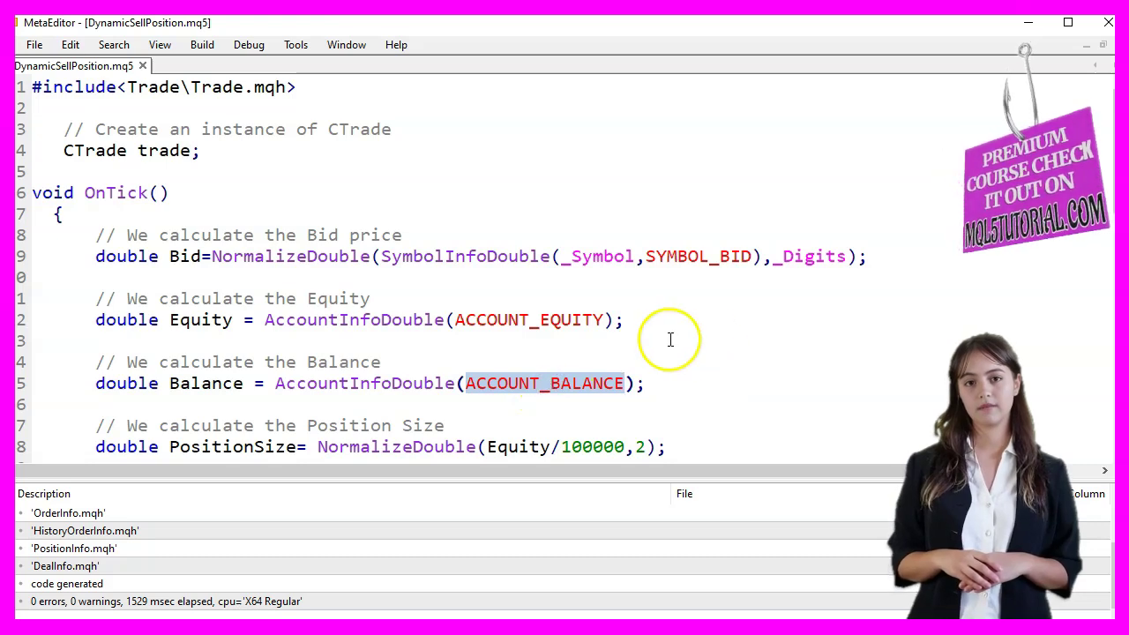
{"action": "scroll", "coordinate": [637, 345], "scroll_direction": "down", "scroll_amount": 1}
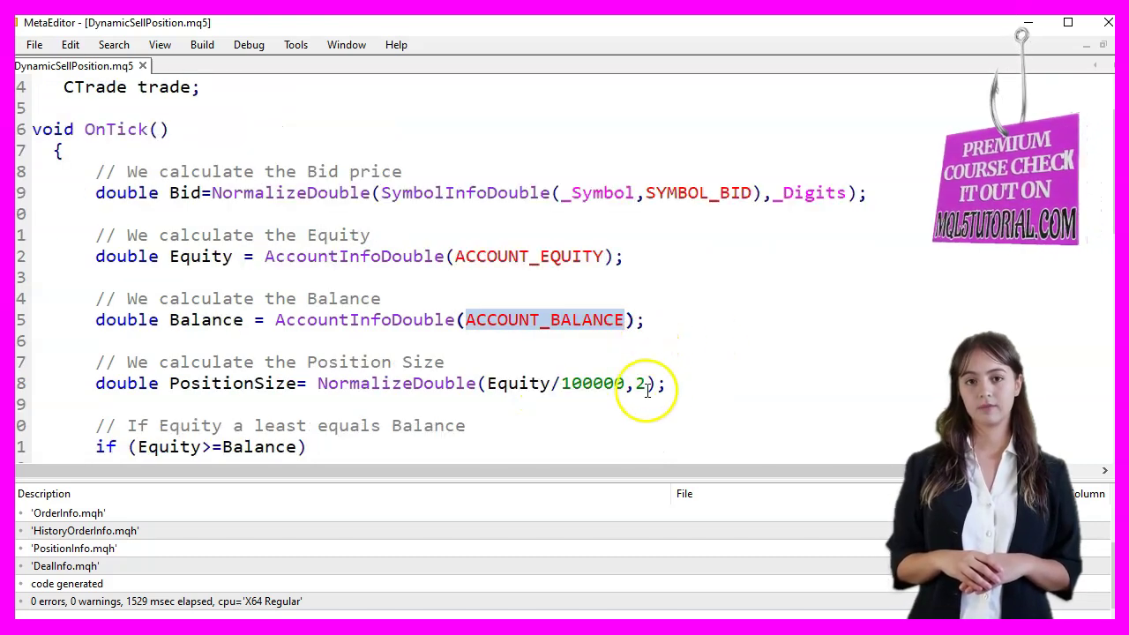
{"action": "left_click_drag", "start_coordinate": [675, 383], "coordinate": [75, 364]}
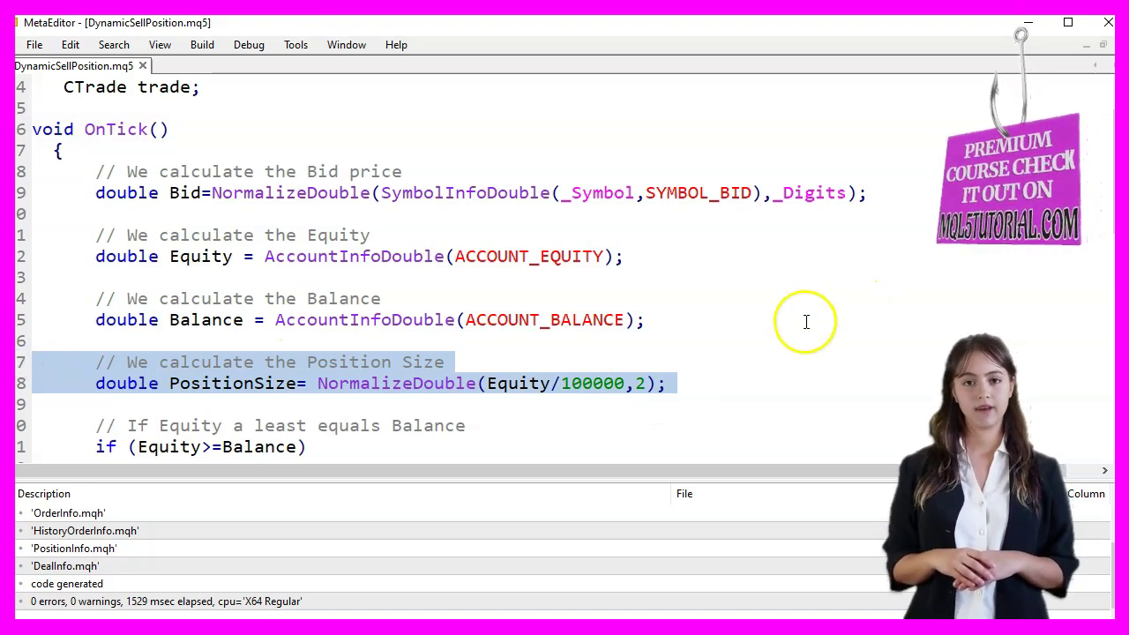
{"action": "scroll", "coordinate": [805, 318], "scroll_direction": "down", "scroll_amount": 1}
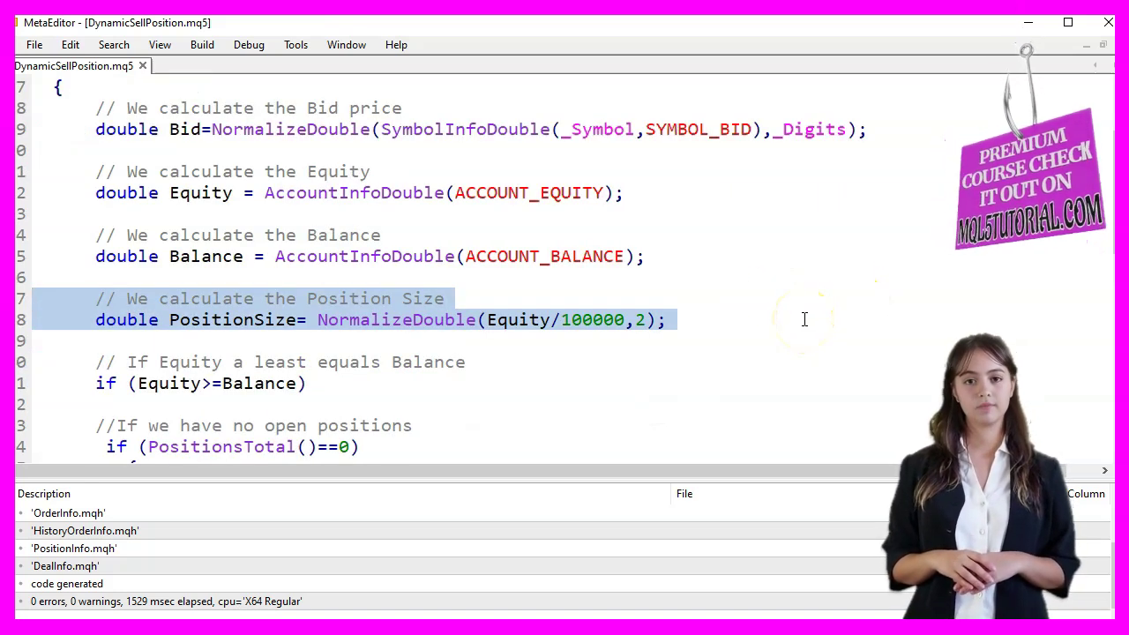
{"action": "scroll", "coordinate": [798, 322], "scroll_direction": "down", "scroll_amount": 1}
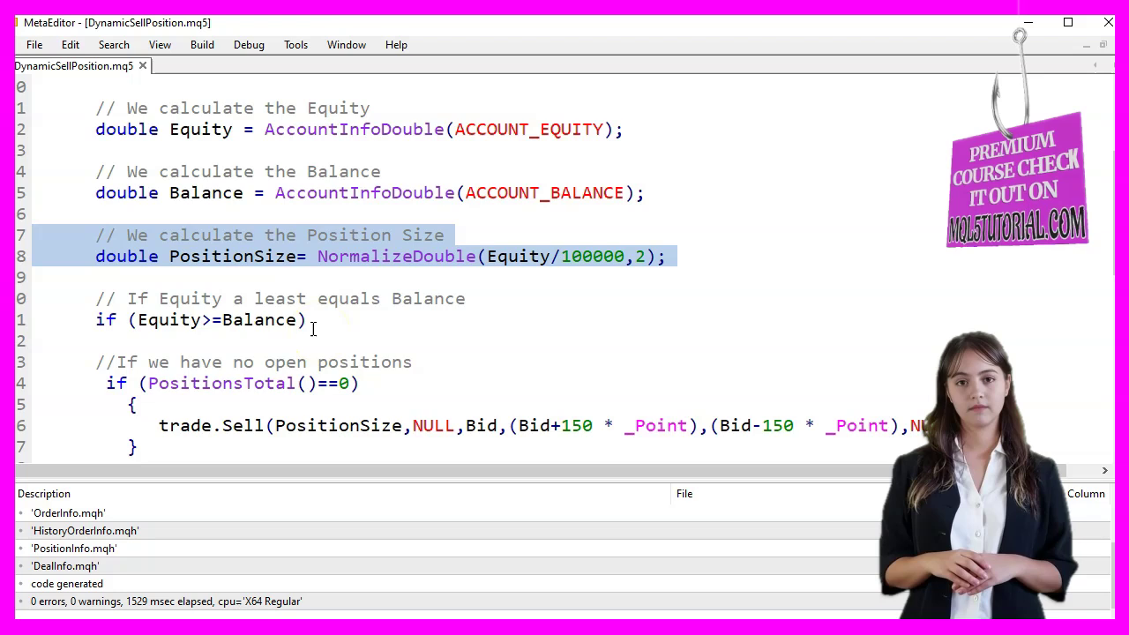
{"action": "left_click_drag", "start_coordinate": [312, 320], "coordinate": [19, 298]}
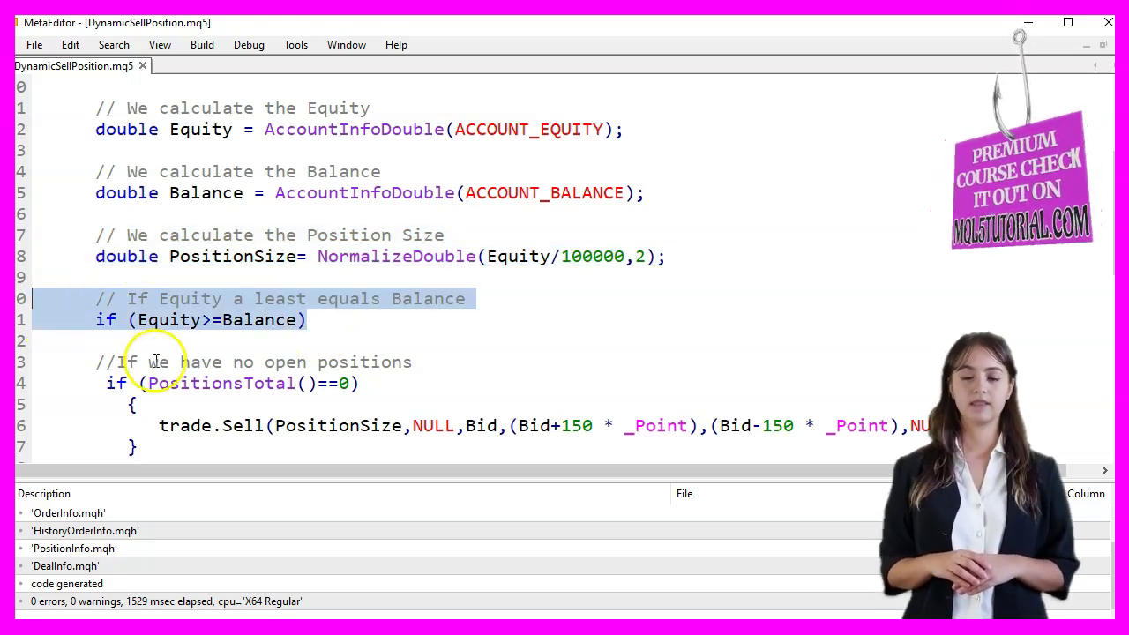
{"action": "scroll", "coordinate": [382, 331], "scroll_direction": "down", "scroll_amount": 1}
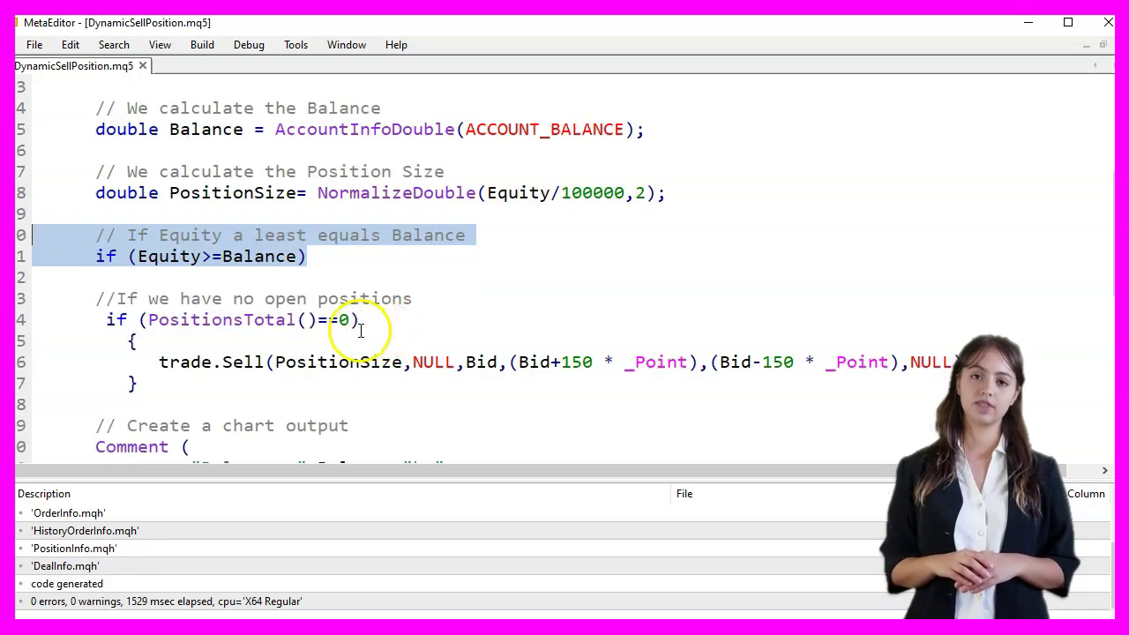
{"action": "left_click_drag", "start_coordinate": [358, 322], "coordinate": [20, 289]}
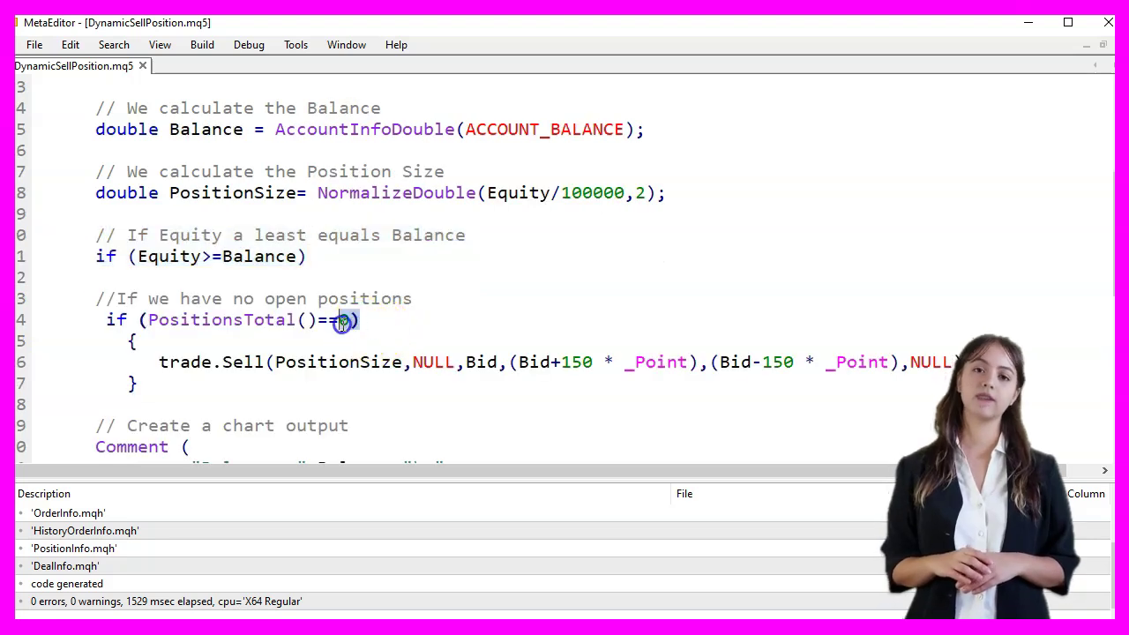
{"action": "left_click", "coordinate": [264, 361]}
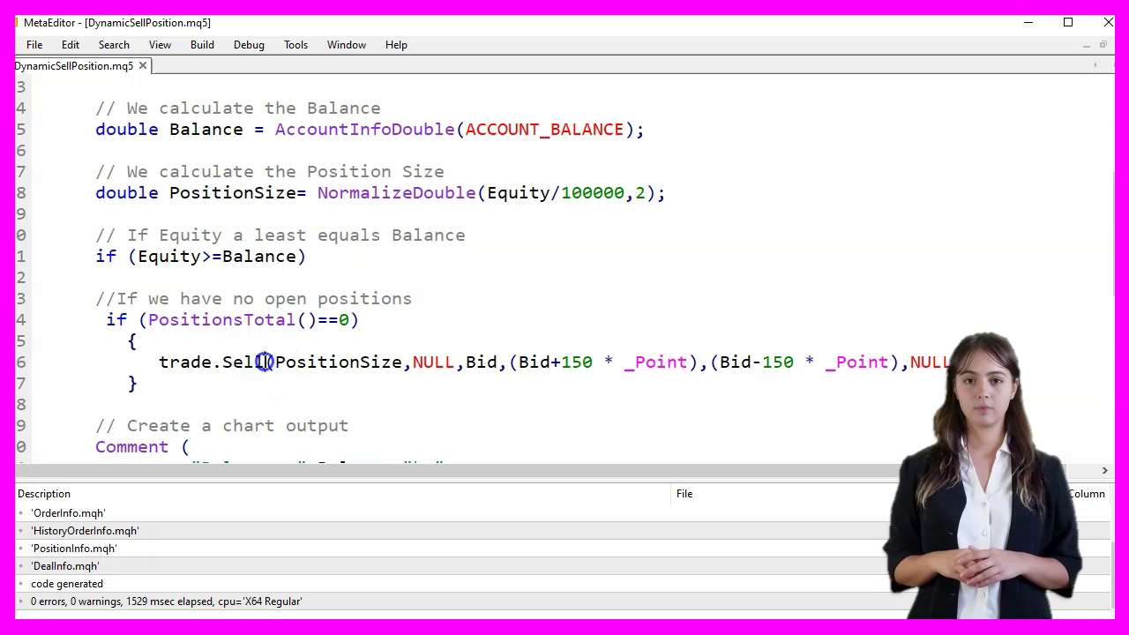
{"action": "left_click_drag", "start_coordinate": [226, 370], "coordinate": [172, 370]}
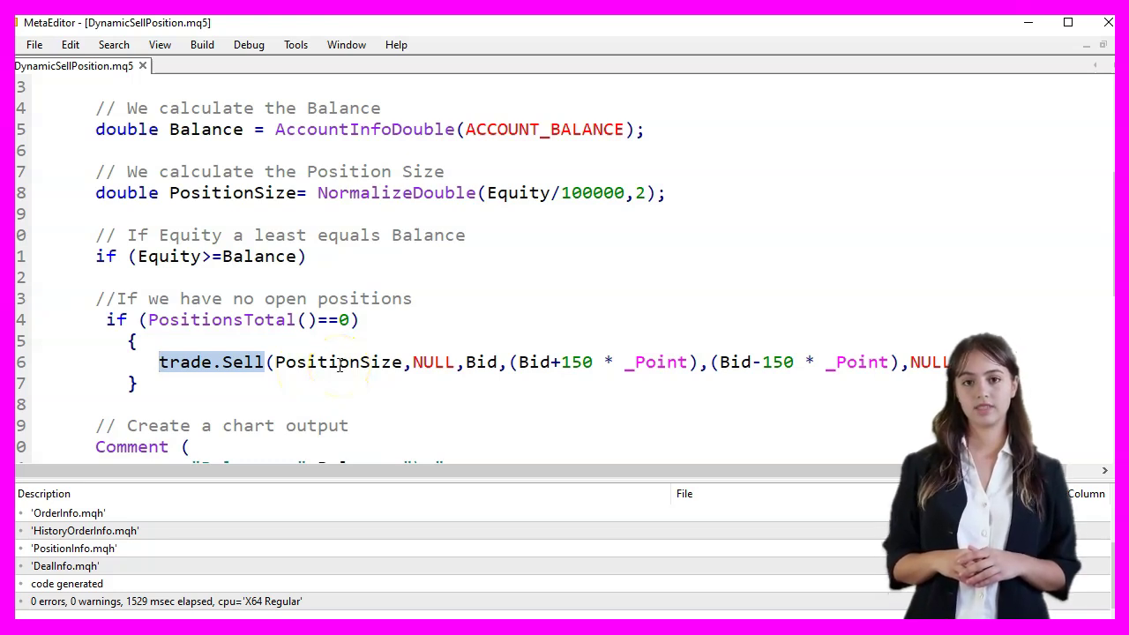
{"action": "double_click", "coordinate": [340, 365]}
{"action": "left_click", "coordinate": [419, 355]}
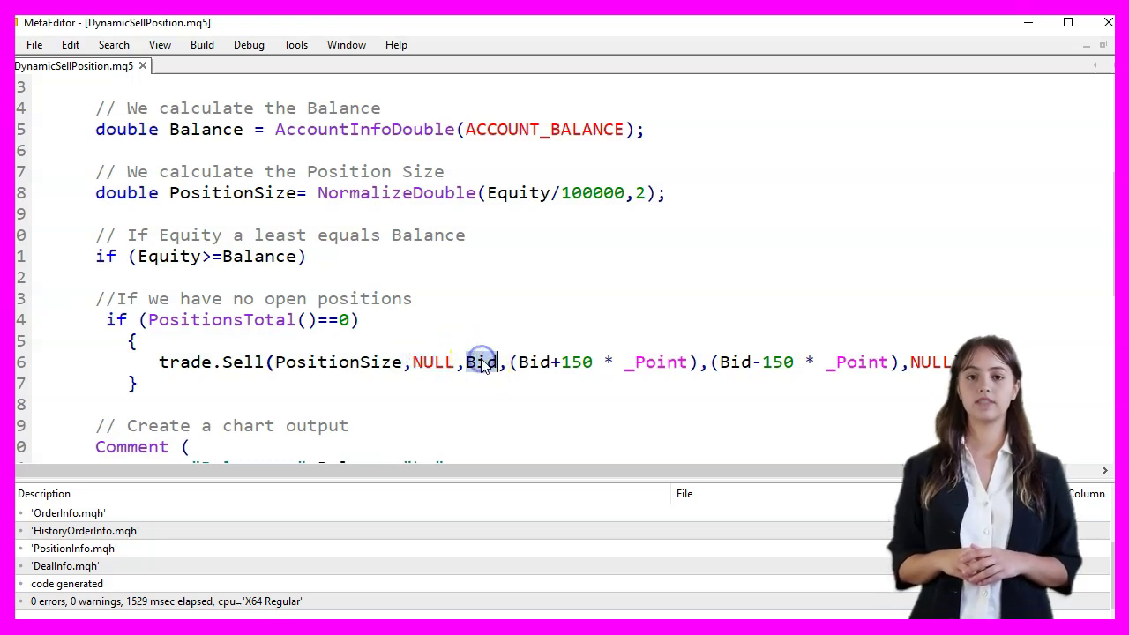
{"action": "left_click_drag", "start_coordinate": [519, 363], "coordinate": [621, 361]}
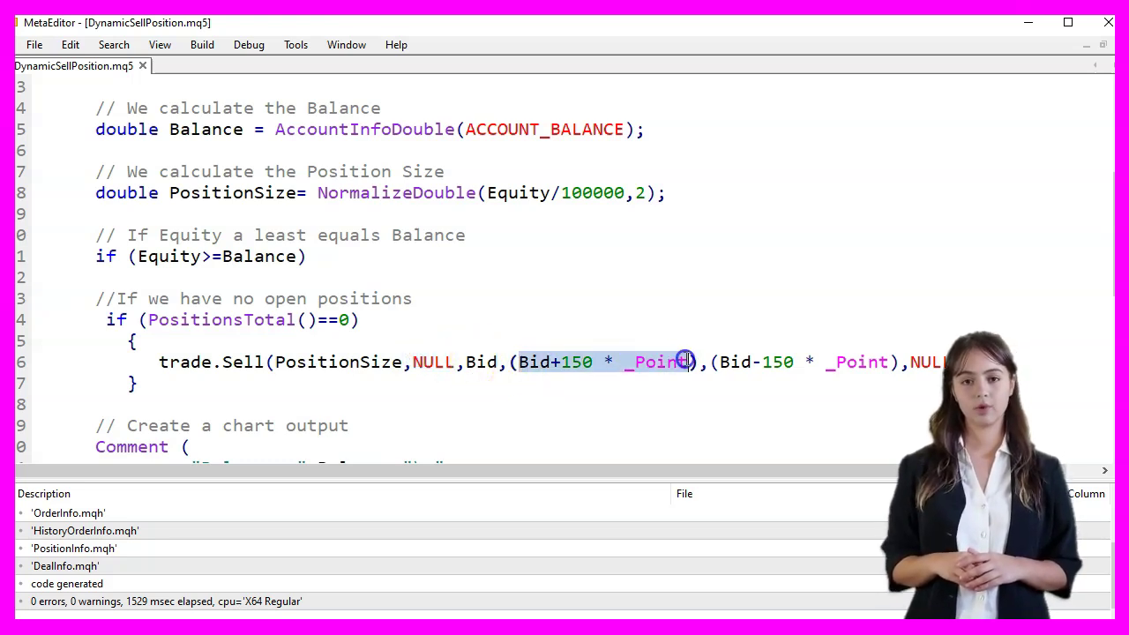
{"action": "left_click_drag", "start_coordinate": [719, 362], "coordinate": [890, 361]}
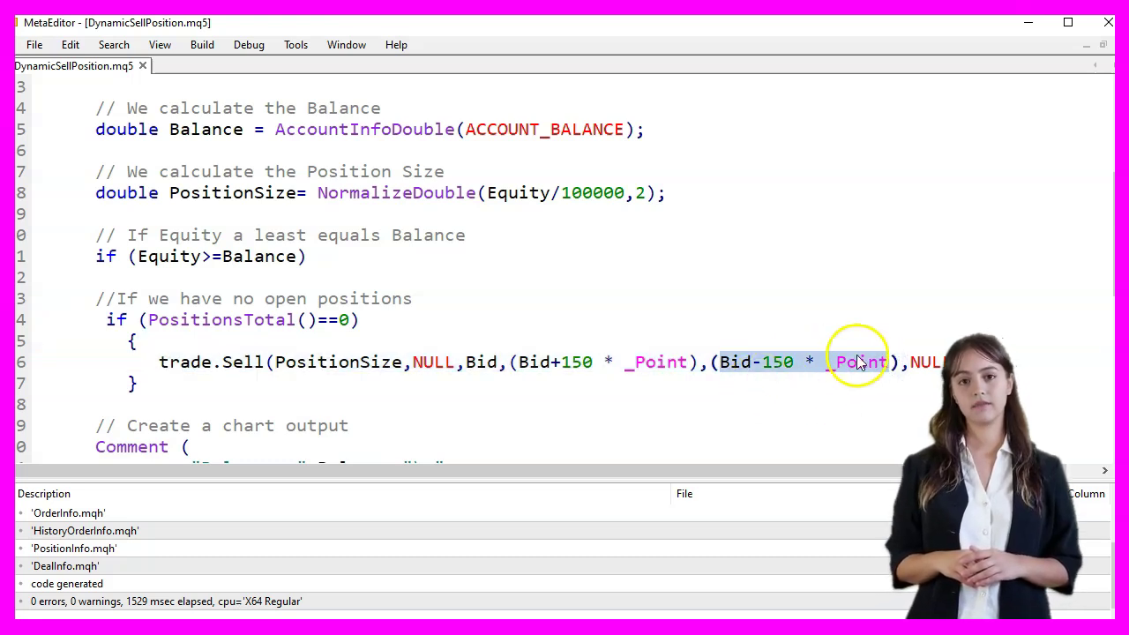
{"action": "left_click", "coordinate": [923, 365]}
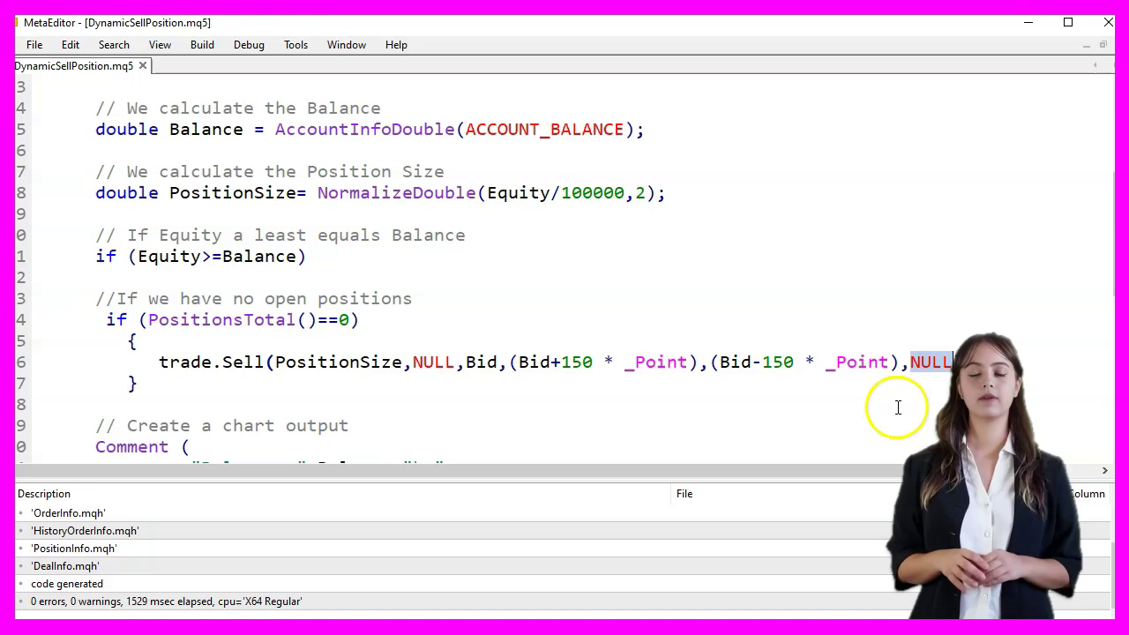
Review the chart Comment block, show the toolbar, and recompile to 0 errors and 0 warnings
{"action": "scroll", "coordinate": [295, 388], "scroll_direction": "down", "scroll_amount": 2}
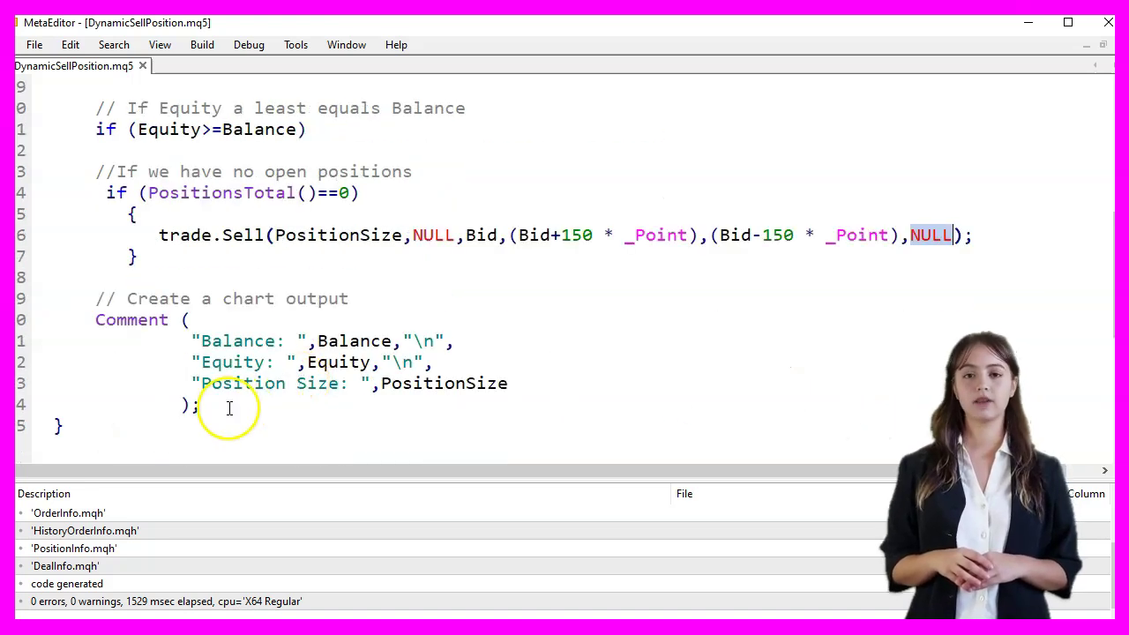
{"action": "left_click_drag", "start_coordinate": [228, 409], "coordinate": [54, 304]}
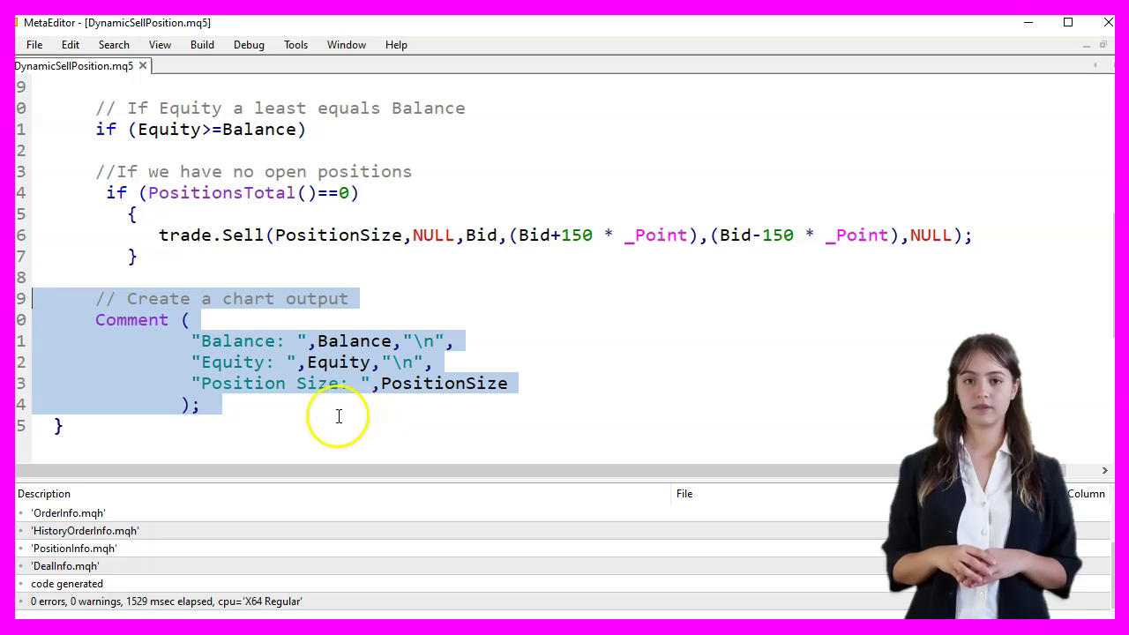
{"action": "left_click", "coordinate": [160, 45]}
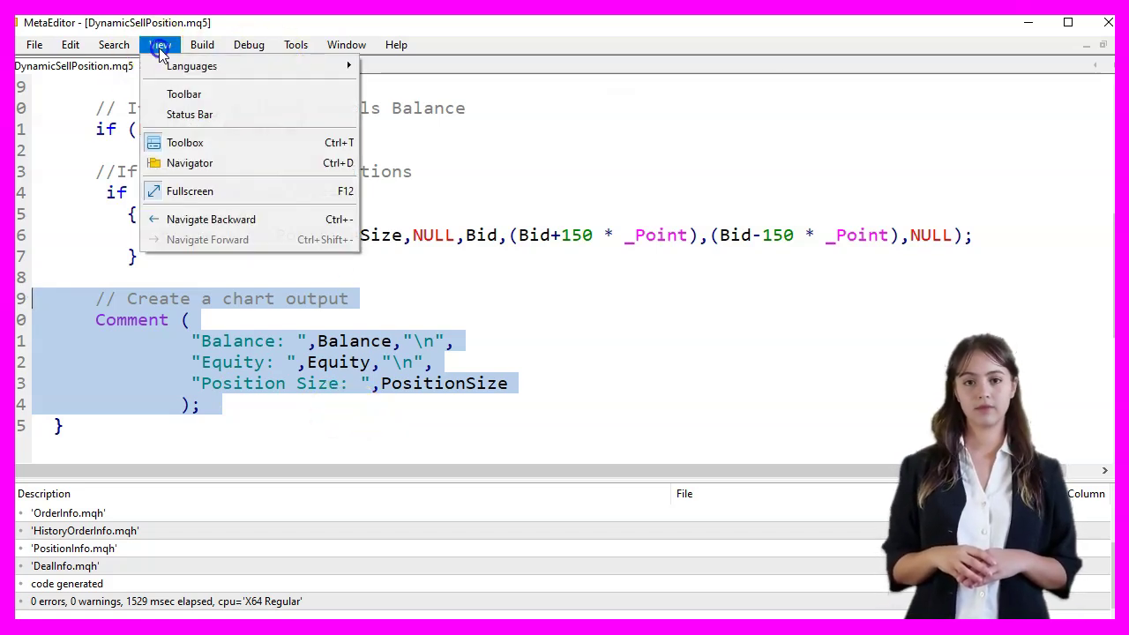
{"action": "left_click", "coordinate": [198, 95]}
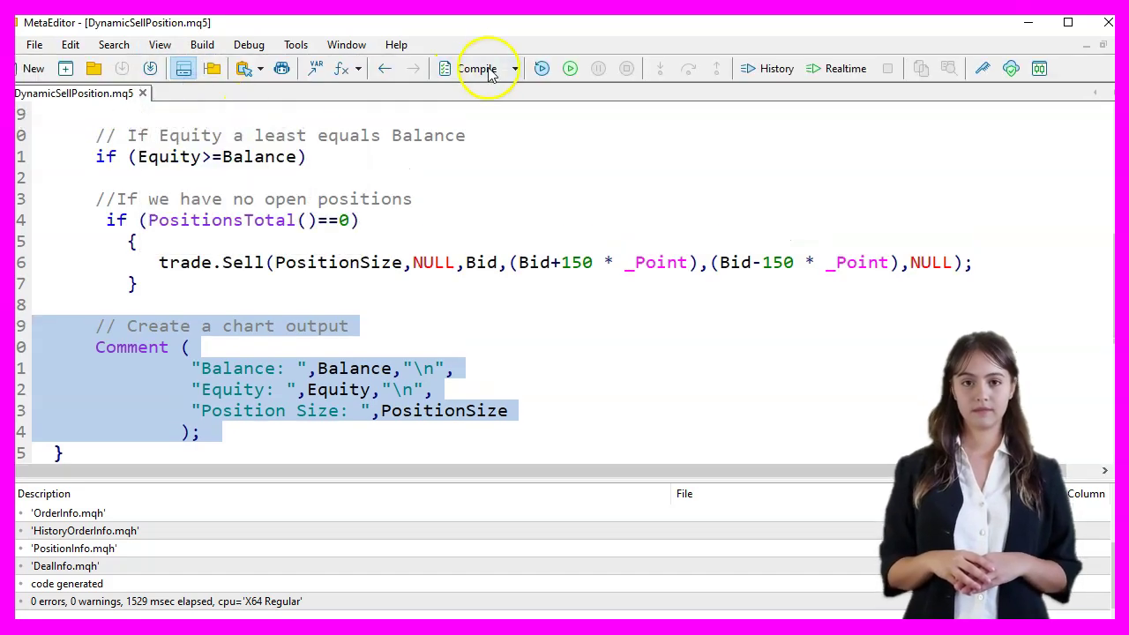
{"action": "left_click", "coordinate": [473, 75]}
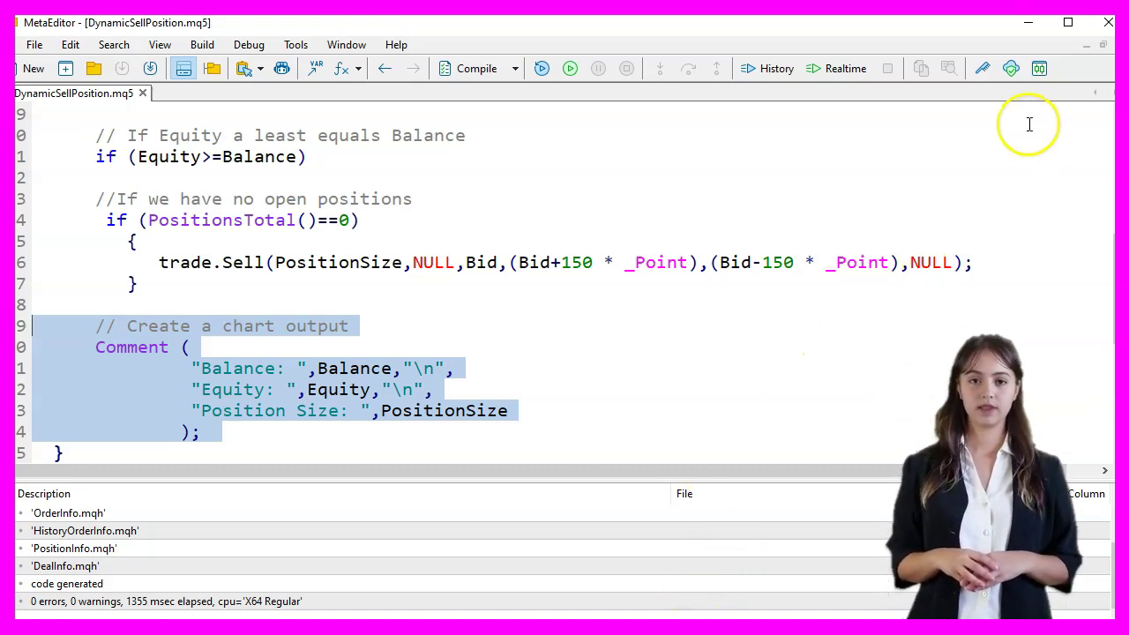
Backtest DynamicSellPosition.ex5 in the reopened Strategy Tester on EURUSD H1, 2024.02.01–2024.07.18
{"action": "left_click", "coordinate": [1040, 68]}
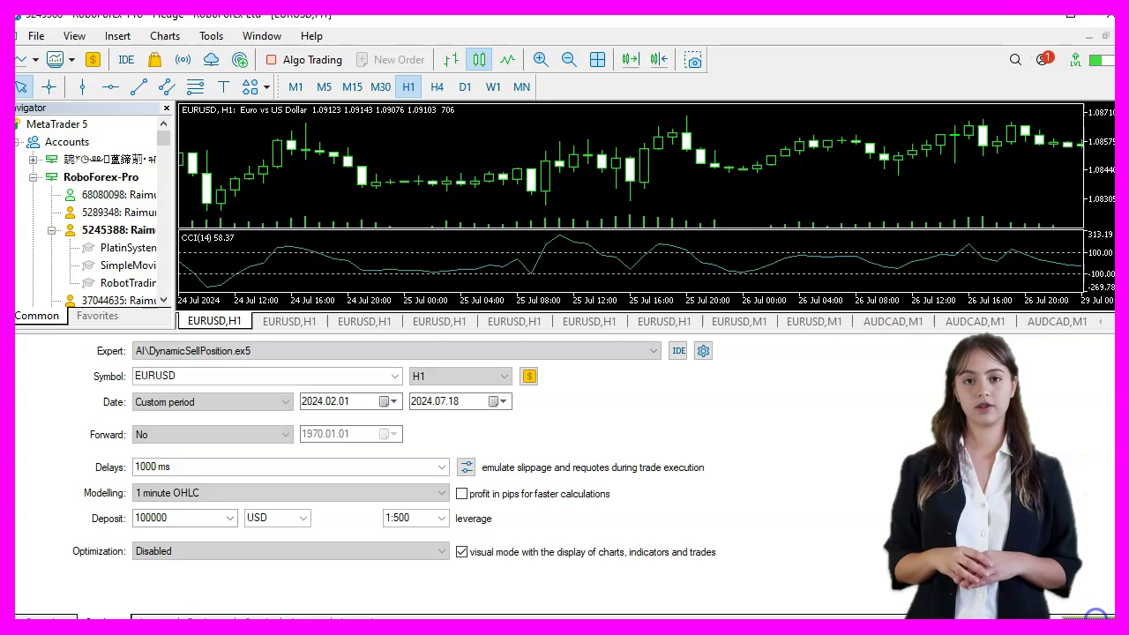
{"action": "key", "text": "ctrl+r"}
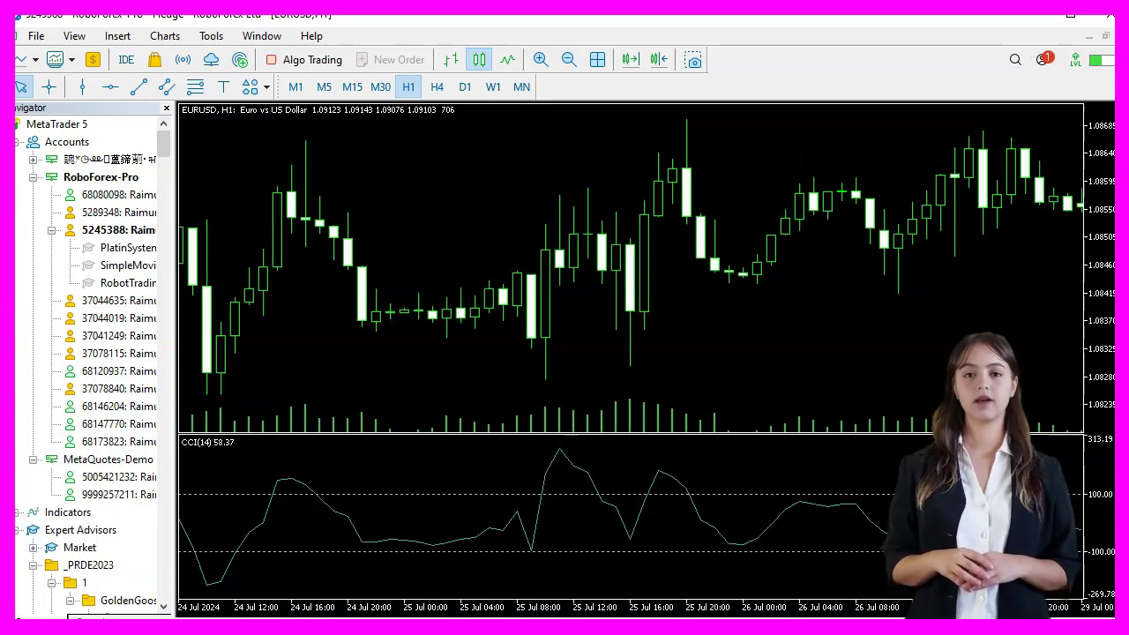
{"action": "left_click", "coordinate": [93, 39]}
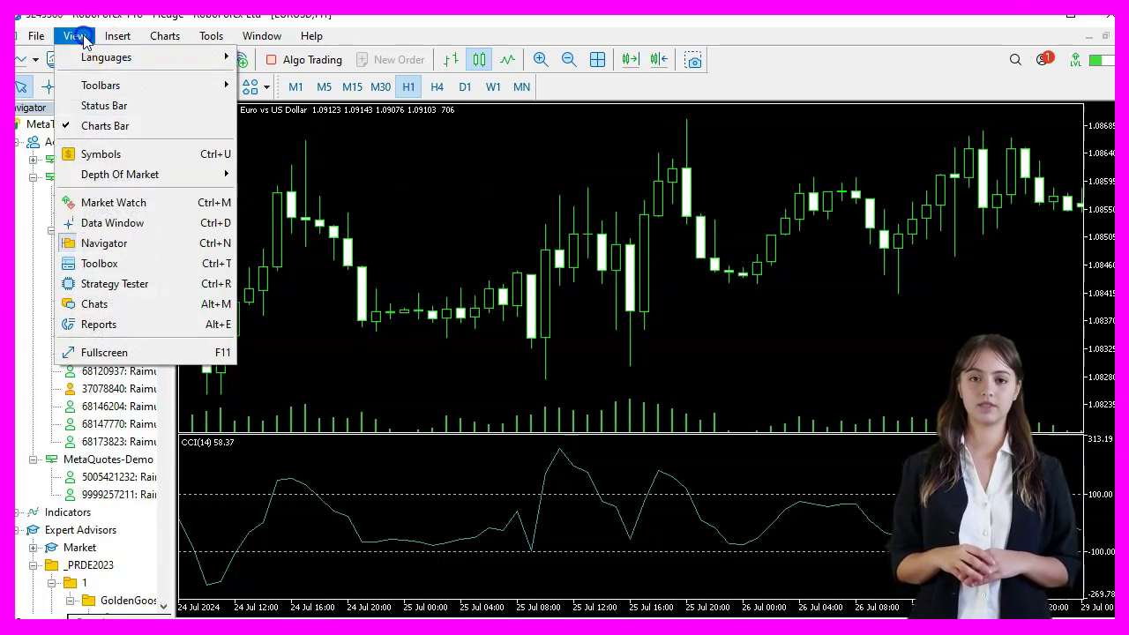
{"action": "left_click", "coordinate": [144, 289]}
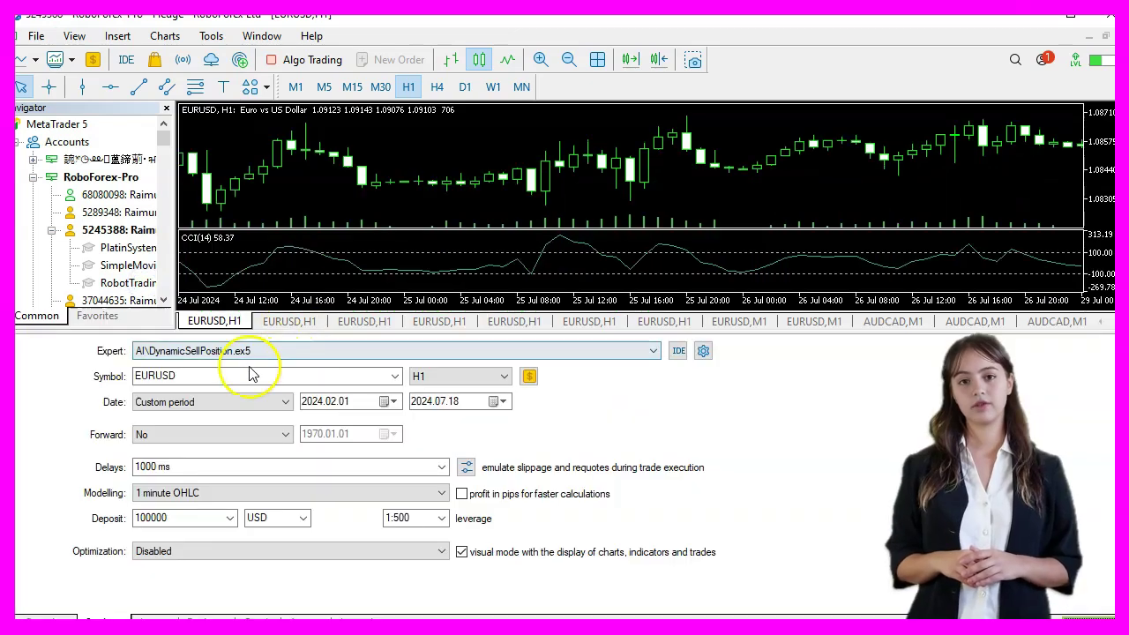
{"action": "left_click", "coordinate": [258, 351]}
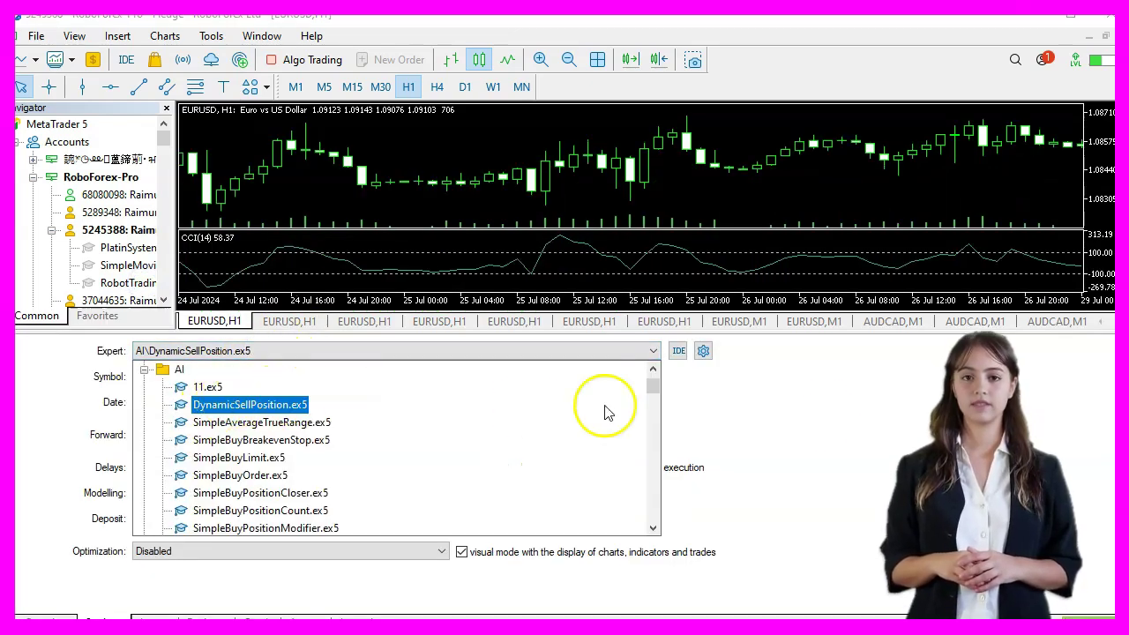
{"action": "left_click", "coordinate": [816, 420]}
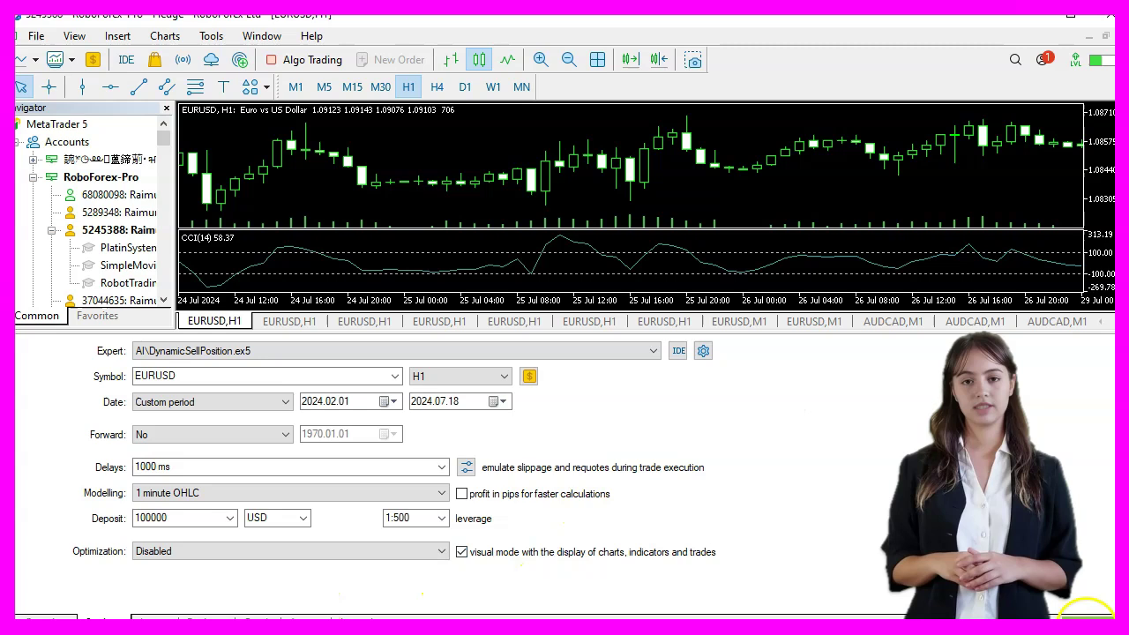
{"action": "left_click", "coordinate": [1088, 612]}
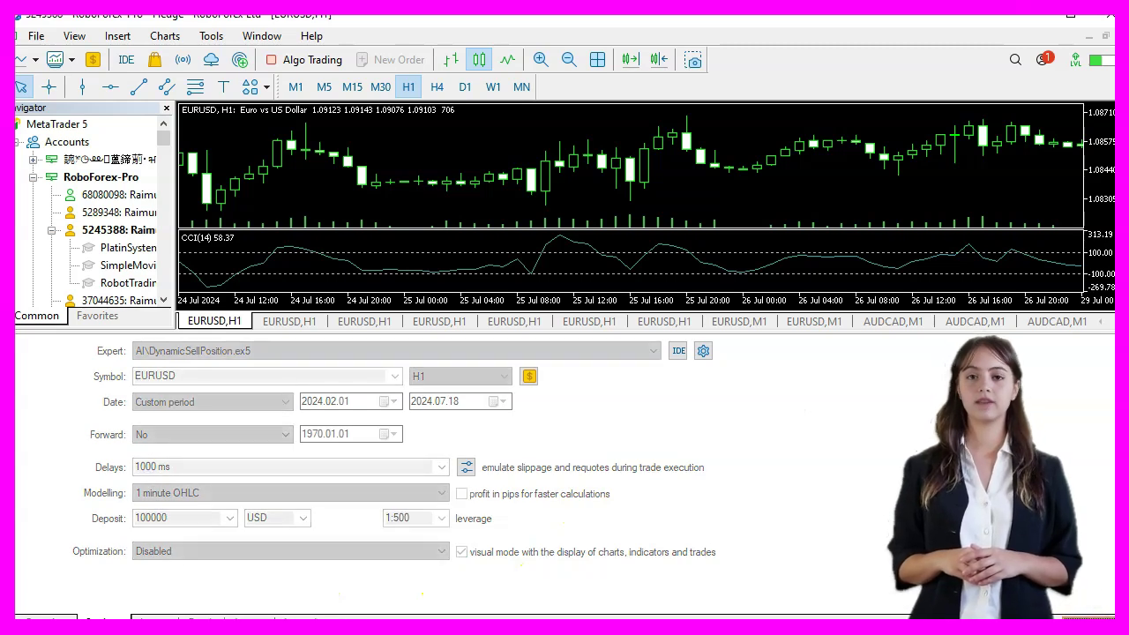